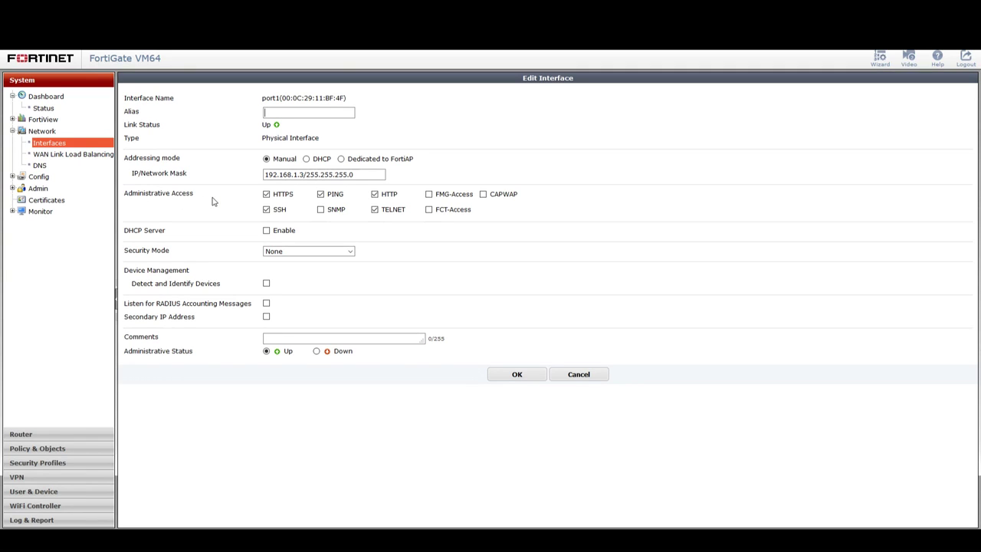
# Enable FMG-Access on the FortiGate's port1 interface and save the interface settings.
pyautogui.click(428, 195)
pyautogui.click(499, 375)
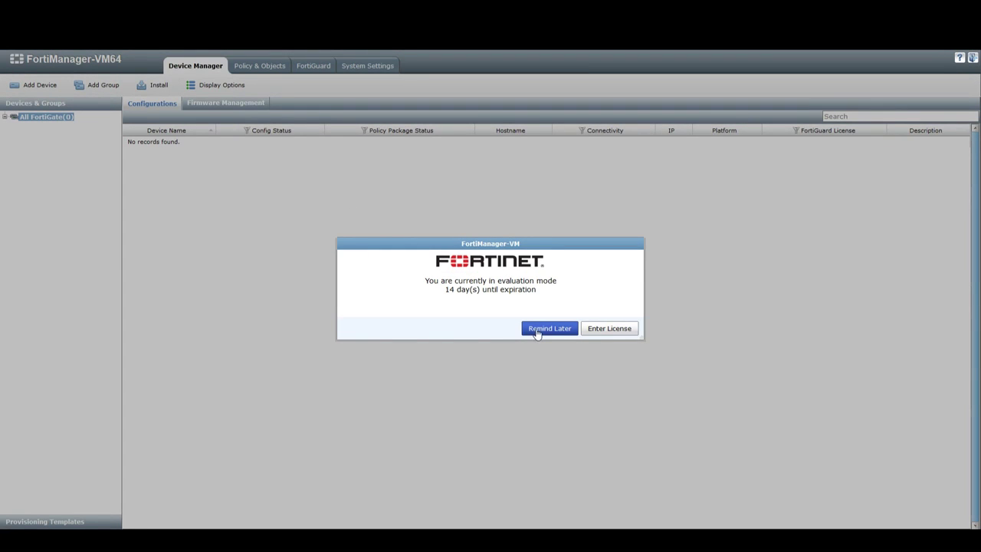
# Dismiss the evaluation reminder and launch the Add Device wizard in Device Manager.
pyautogui.click(537, 332)
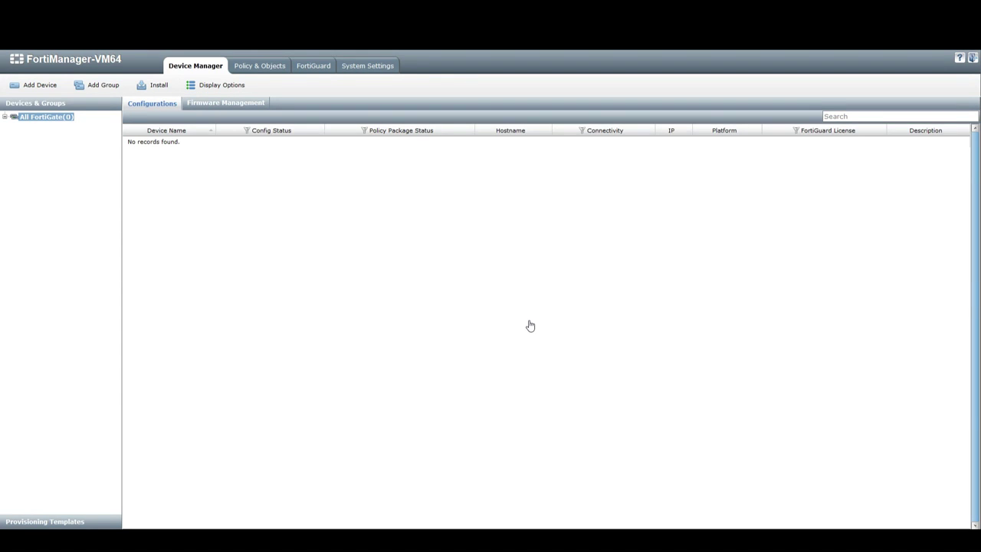
pyautogui.click(42, 87)
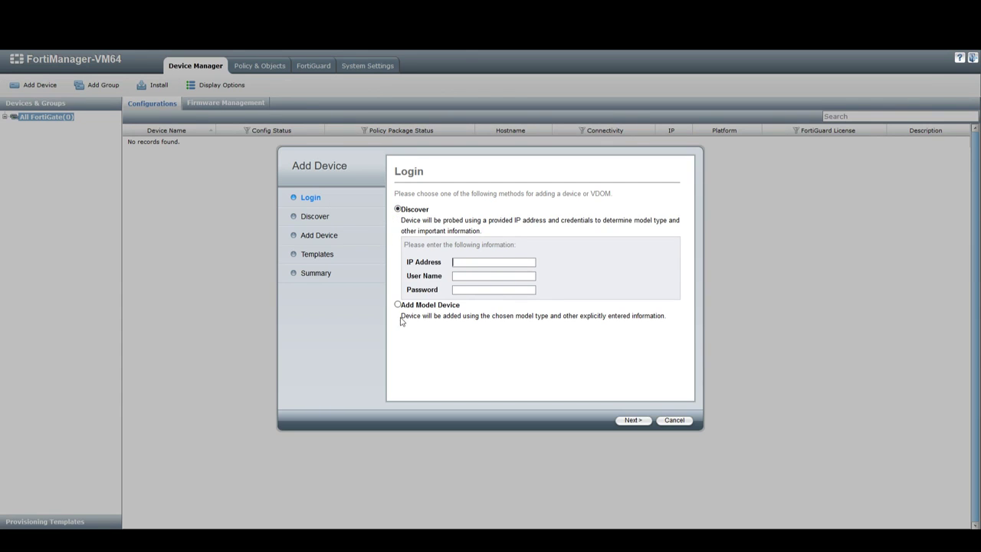
# Discover the FortiGate at 192.168.1.3 using the administrator user name and password.
pyautogui.click(486, 262)
pyautogui.write('192.168.1.3')
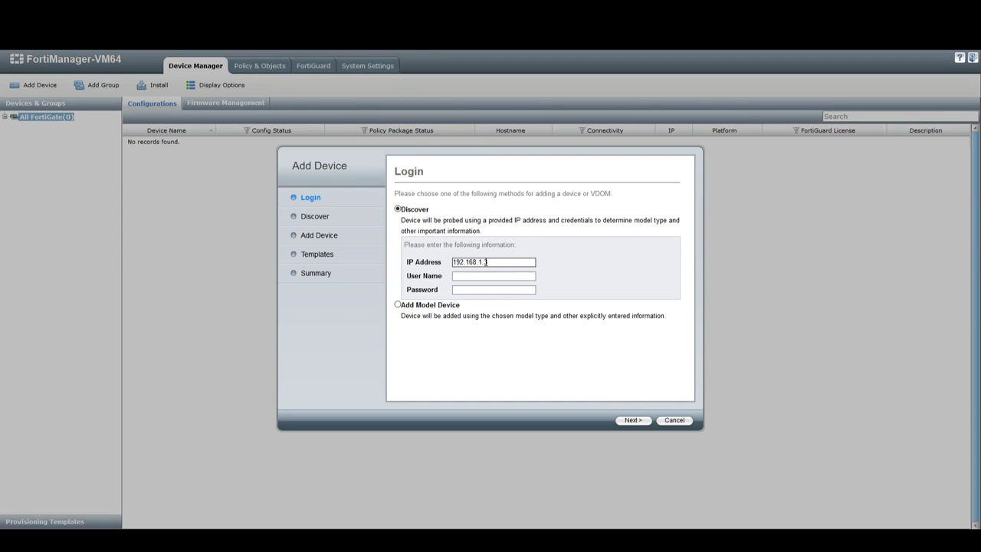
pyautogui.write('admin')
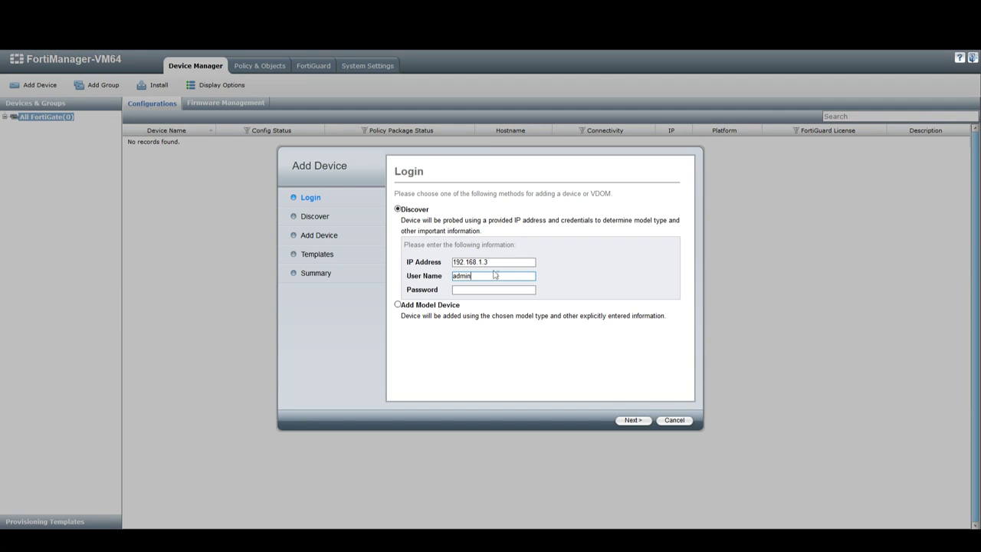
pyautogui.click(636, 424)
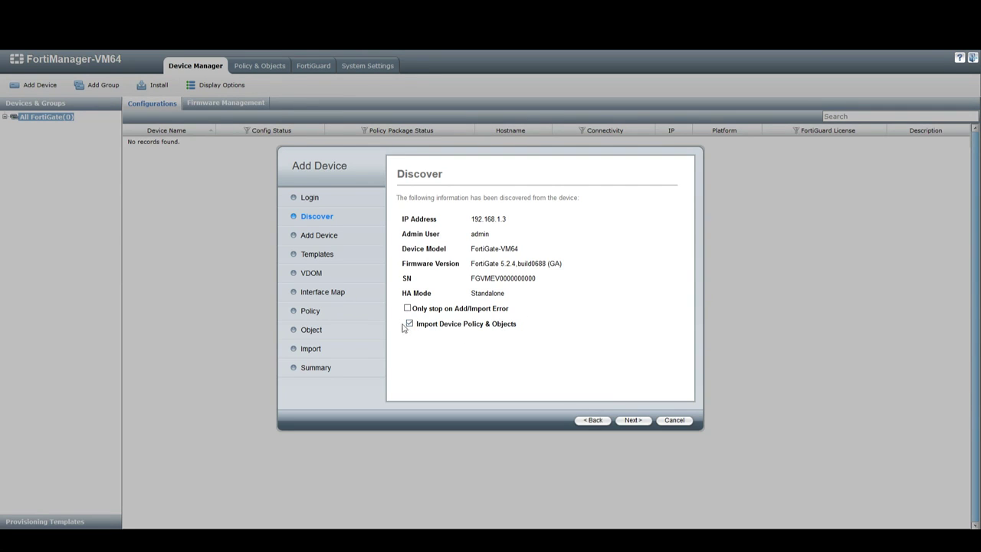
# Name the device LondonSite, toggling FortiAP management to Per Device and back to Centrally.
pyautogui.click(630, 422)
pyautogui.moveTo(551, 212); pyautogui.dragTo(433, 208)
pyautogui.write('London')
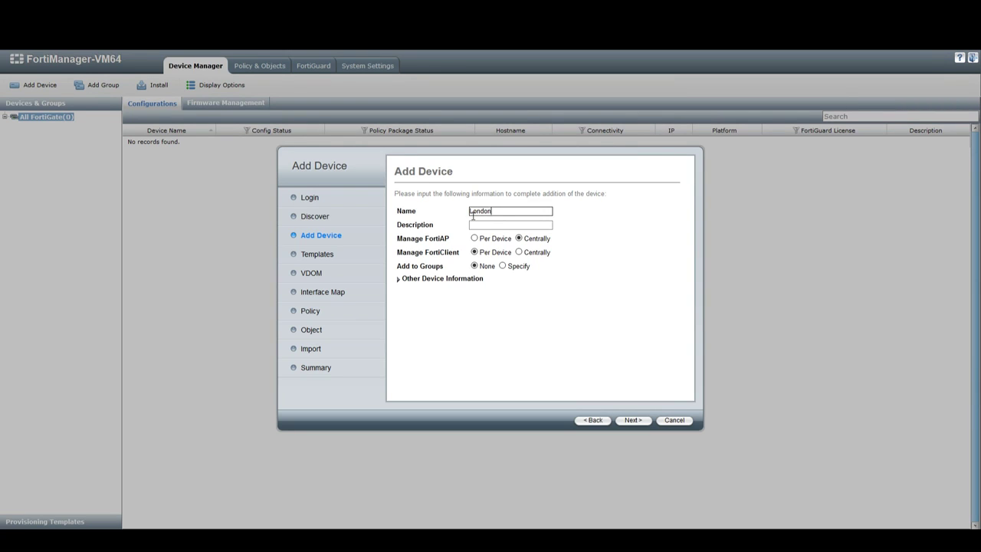
pyautogui.write('St')
pyautogui.write('ite')
pyautogui.click(480, 224)
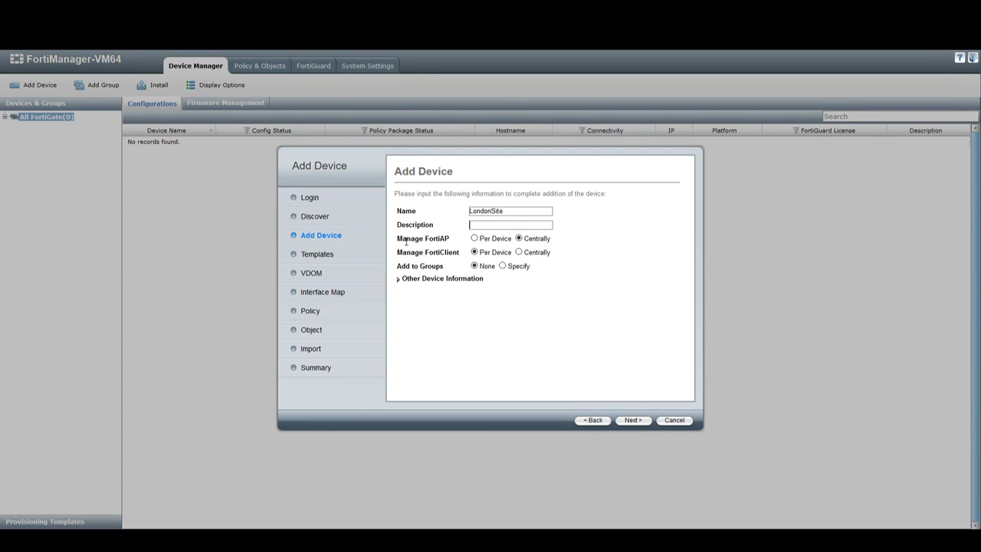
pyautogui.moveTo(407, 242); pyautogui.dragTo(445, 255)
pyautogui.click(474, 239)
pyautogui.click(519, 238)
# Expand Other Device Information and create the LondonSite device at 192.168.1.3.
pyautogui.click(399, 279)
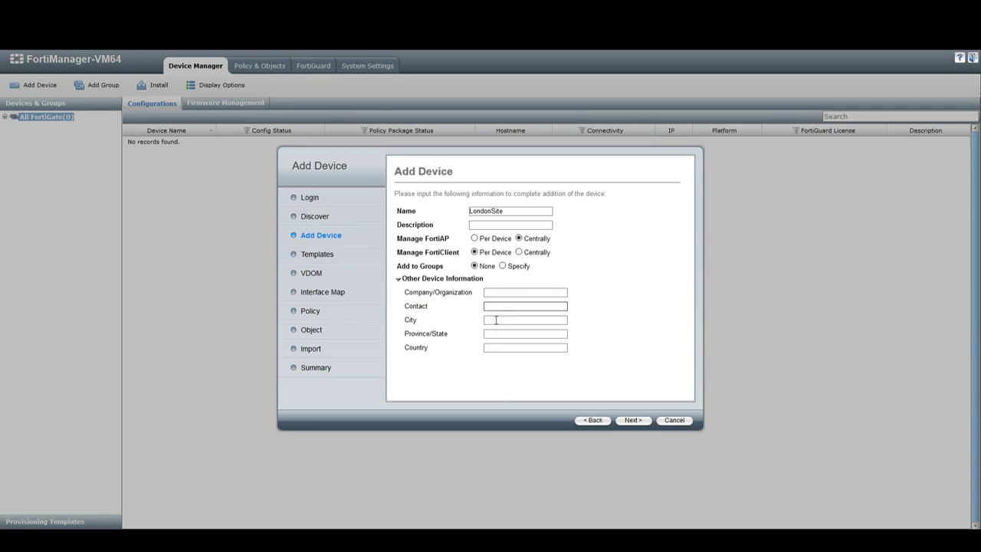
pyautogui.click(633, 421)
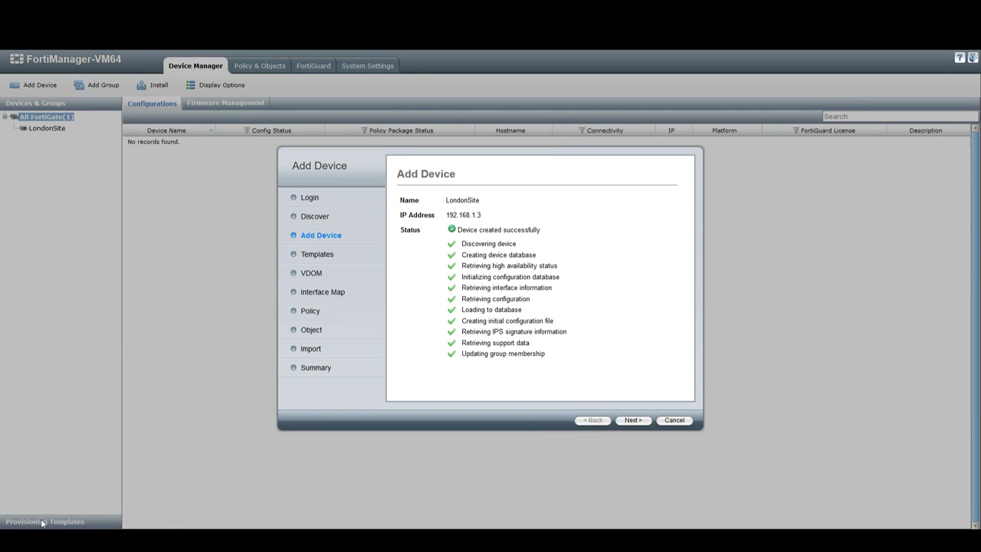
# Assign the default system template to LondonSite and advance to Interface Mapping.
pyautogui.click(631, 421)
pyautogui.click(427, 217)
pyautogui.click(575, 217)
pyautogui.click(582, 224)
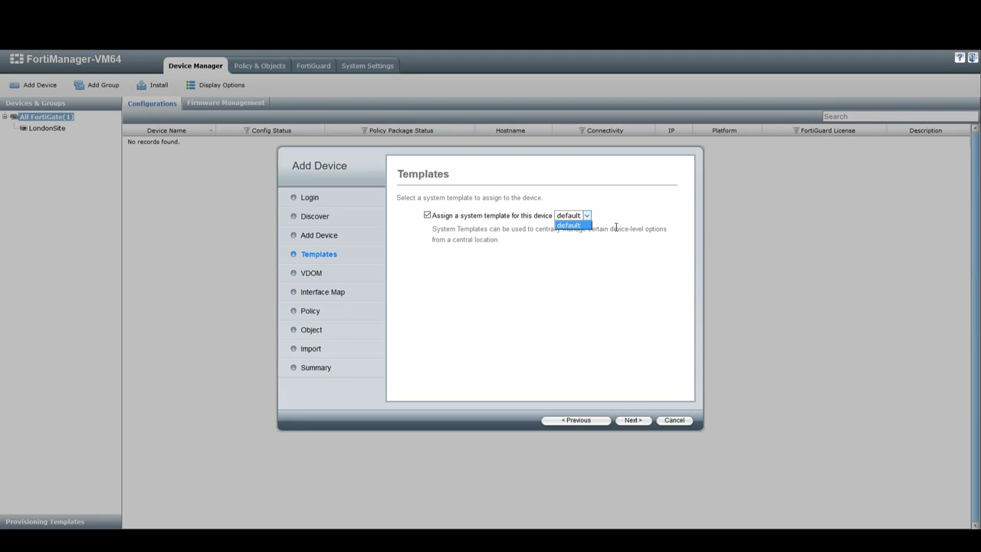
pyautogui.click(613, 222)
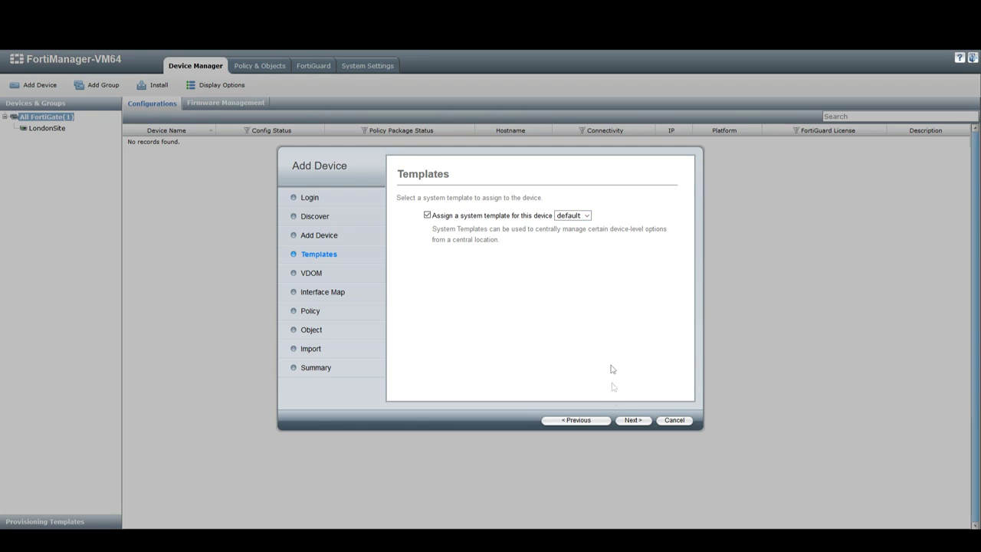
pyautogui.click(630, 420)
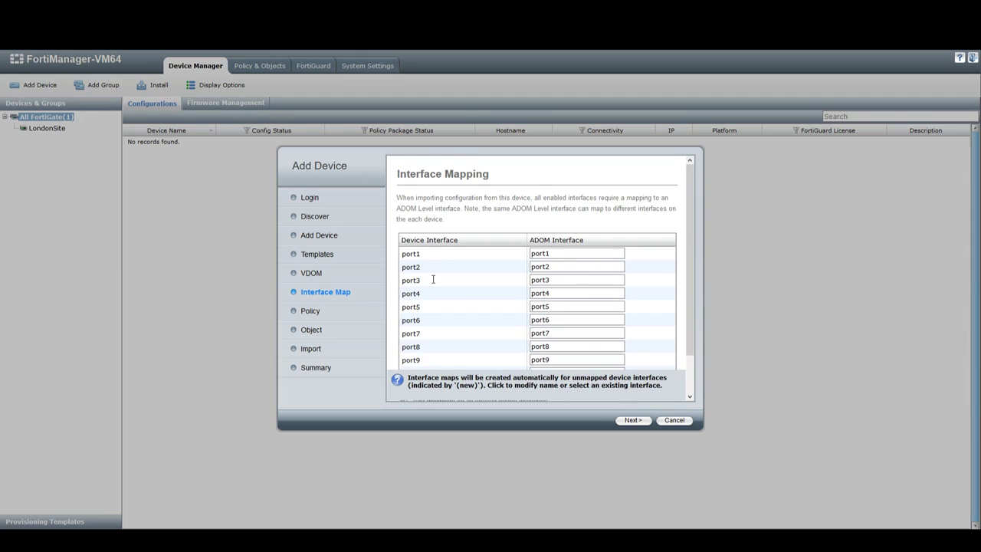
# Keep the port1–port10 and ssl.root mappings unchanged and advance to Import Policy Database.
pyautogui.scroll(-1, 433, 280)
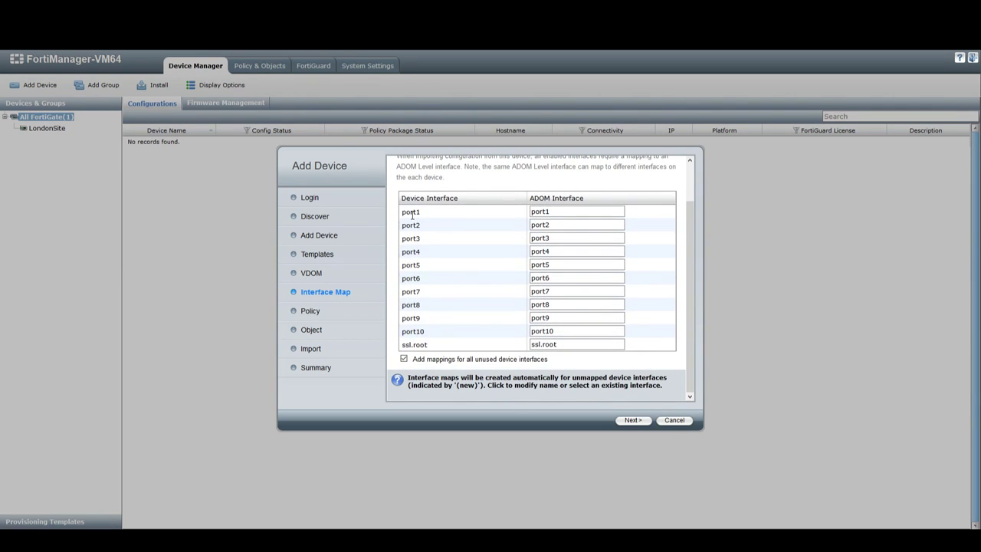
pyautogui.scroll(1, 480, 287)
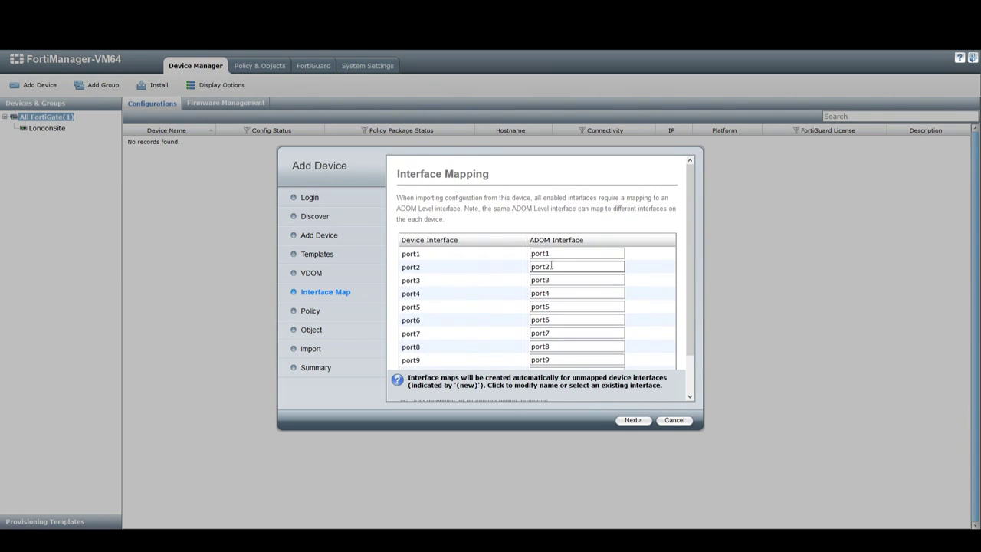
pyautogui.moveTo(560, 253); pyautogui.dragTo(515, 254)
pyautogui.click(561, 254)
pyautogui.moveTo(559, 254); pyautogui.dragTo(486, 255)
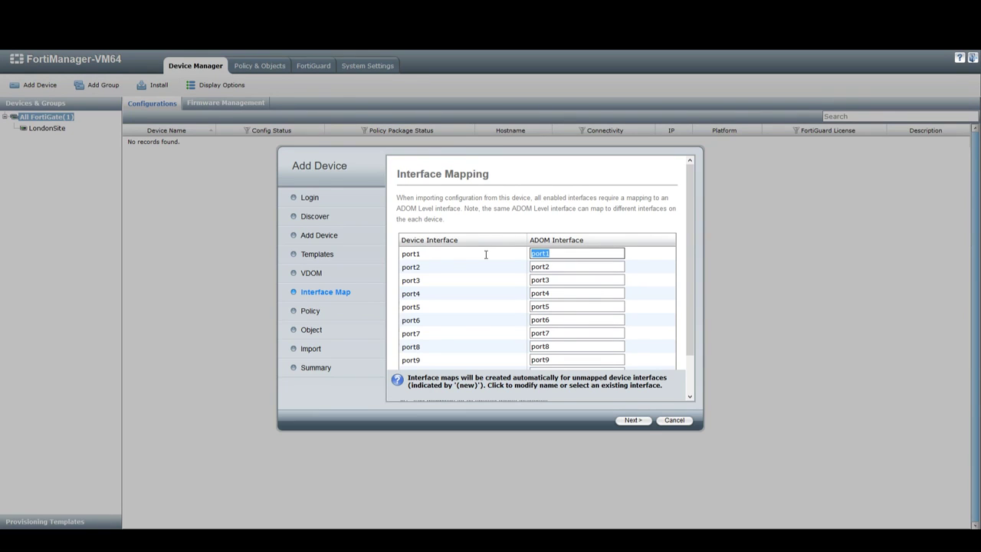
pyautogui.moveTo(486, 254); pyautogui.dragTo(400, 257)
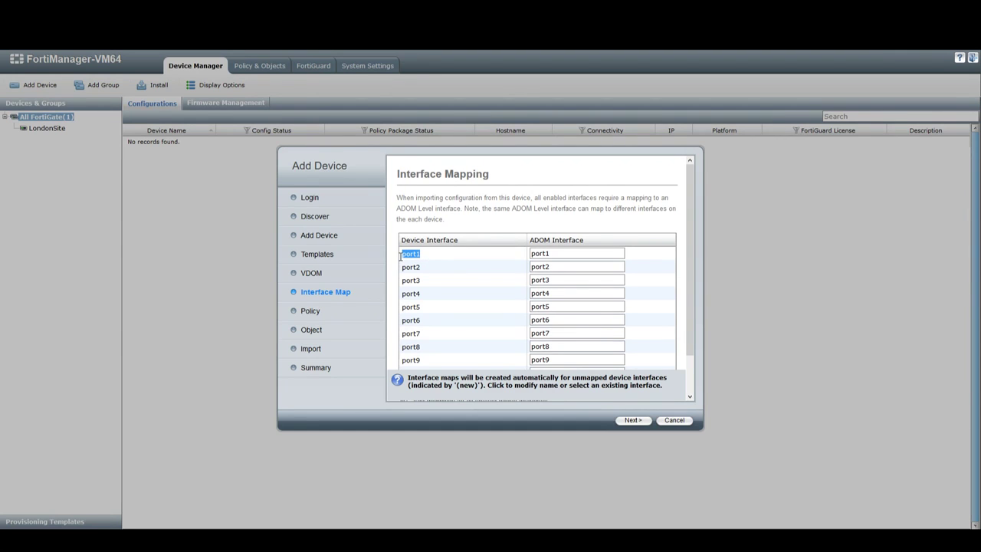
pyautogui.scroll(-2, 491, 303)
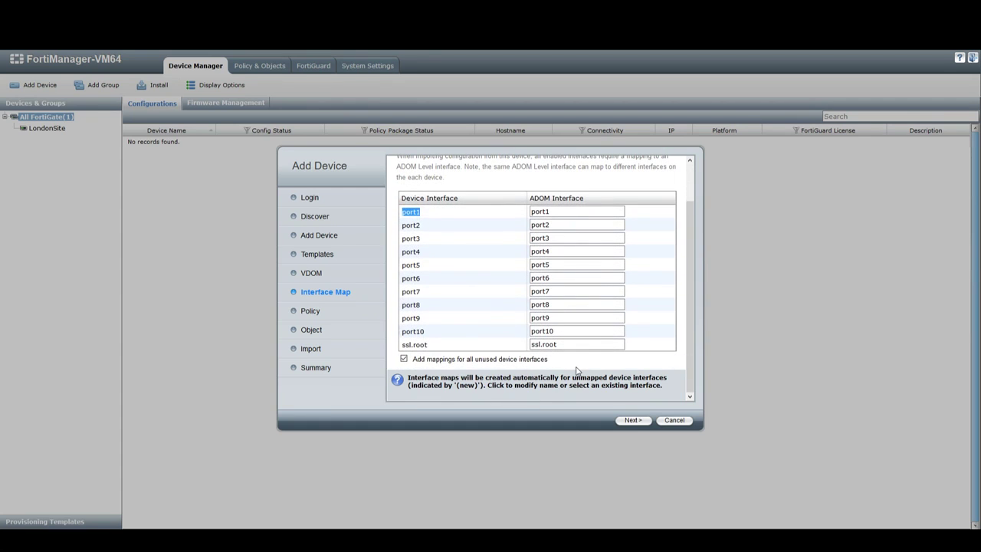
pyautogui.click(633, 421)
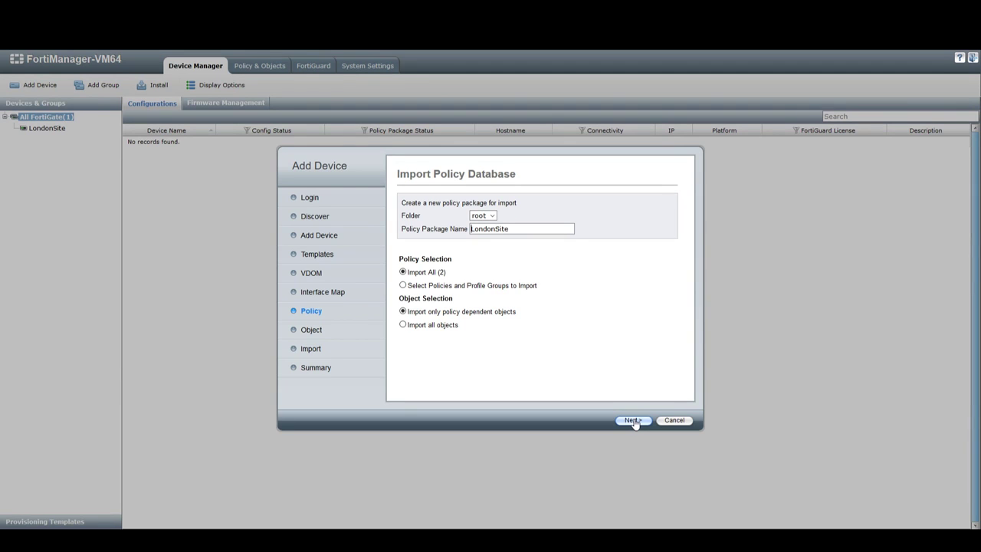
# Keep root as the policy package folder and import all firewall policies.
pyautogui.click(492, 215)
pyautogui.click(493, 215)
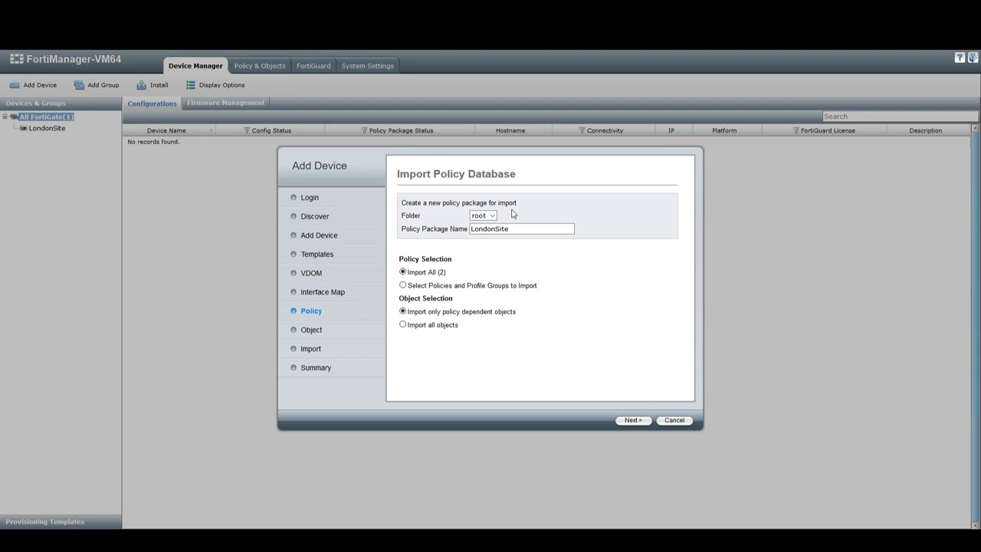
pyautogui.click(403, 285)
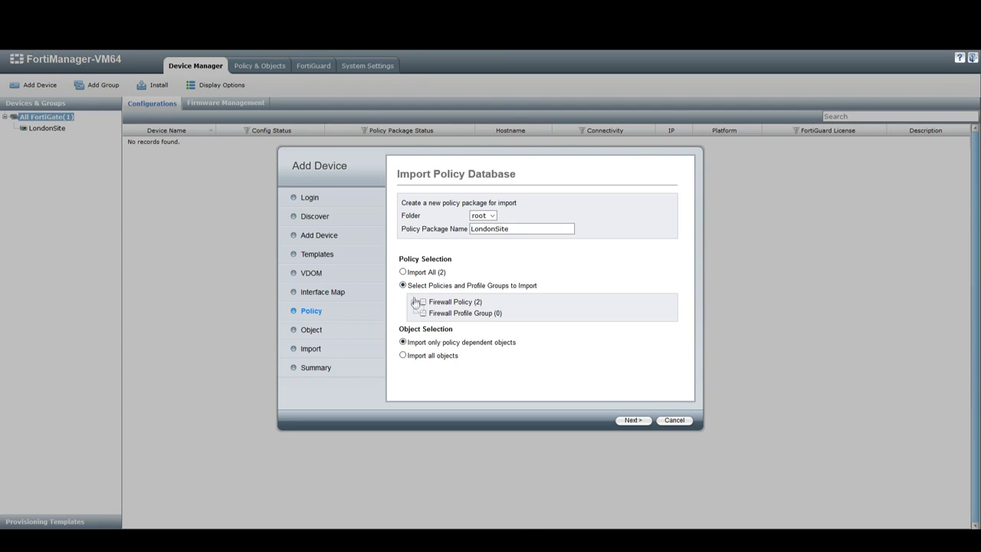
pyautogui.click(414, 302)
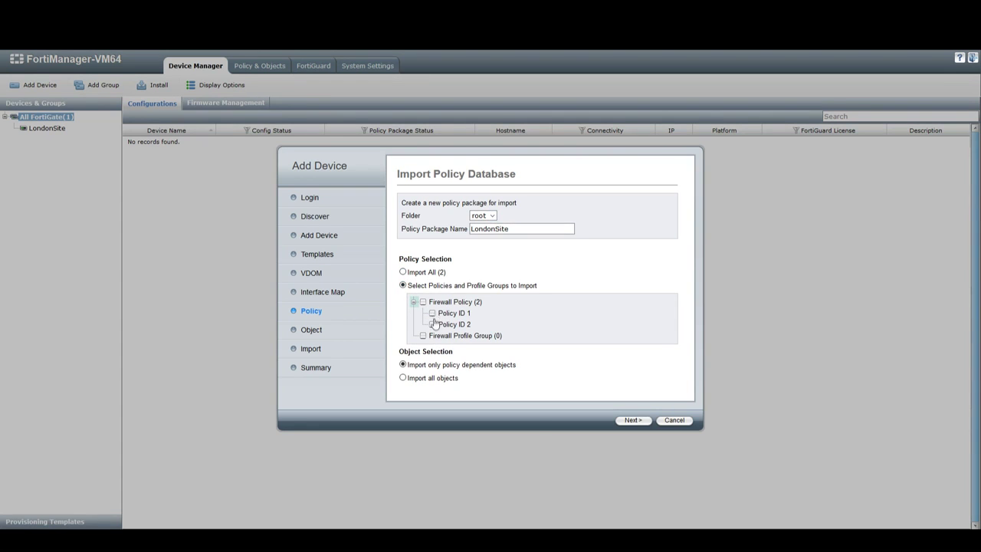
pyautogui.click(403, 273)
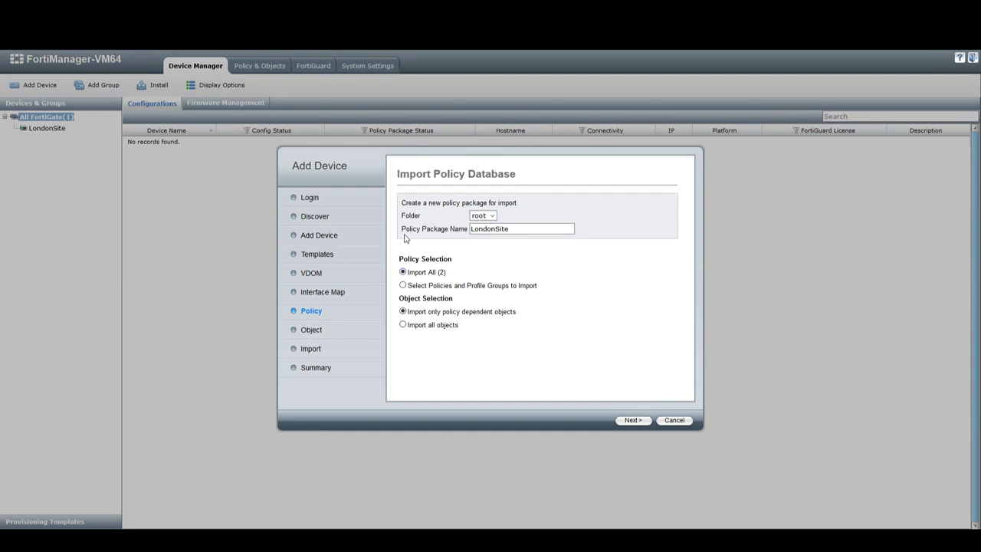
# Keep the LondonSite package name and import only policy-dependent objects.
pyautogui.moveTo(405, 228); pyautogui.dragTo(456, 229)
pyautogui.click(541, 228)
pyautogui.doubleClick(541, 228)
pyautogui.click(403, 325)
pyautogui.click(405, 313)
pyautogui.click(633, 420)
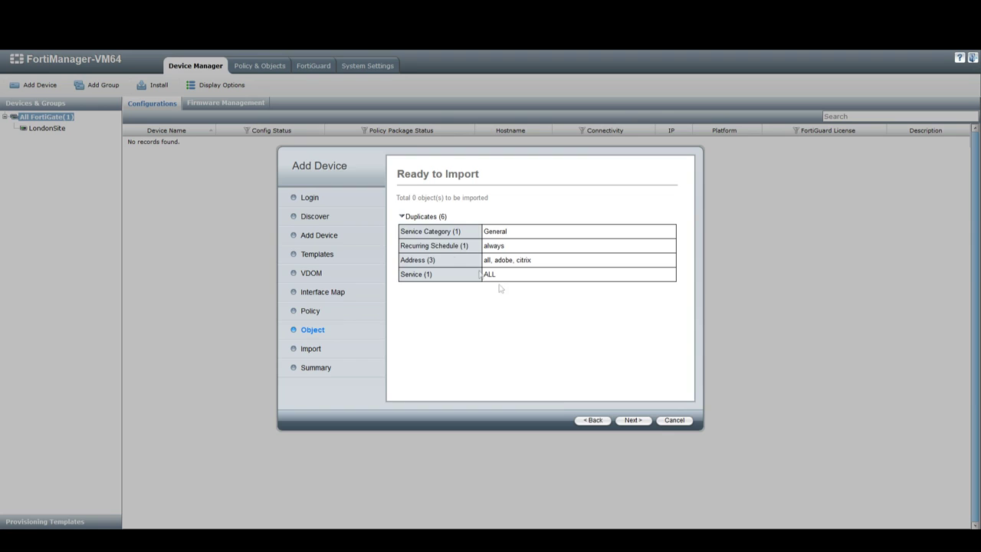
# Import both LondonSite firewall policies and reach the Summary page.
pyautogui.click(402, 218)
pyautogui.click(402, 218)
pyautogui.click(640, 422)
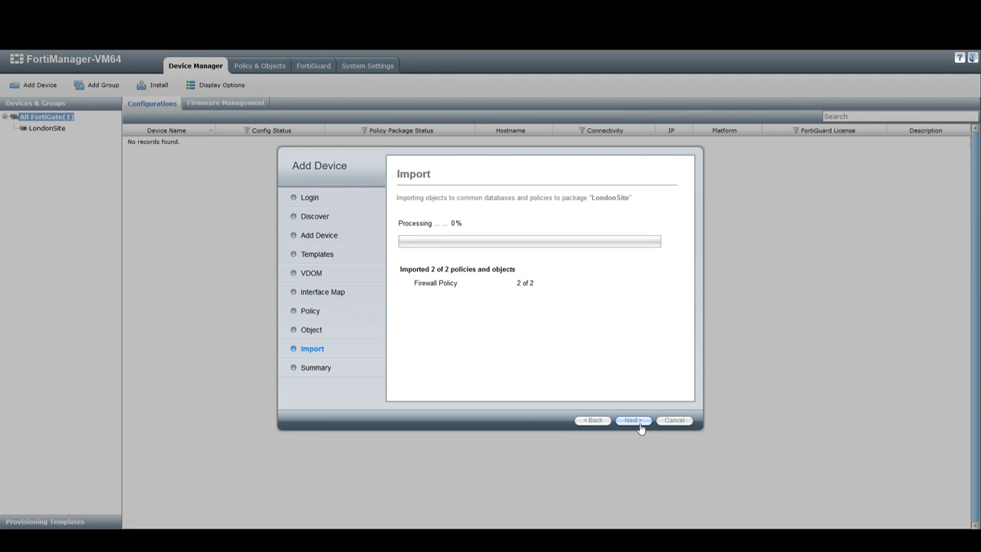
pyautogui.click(638, 422)
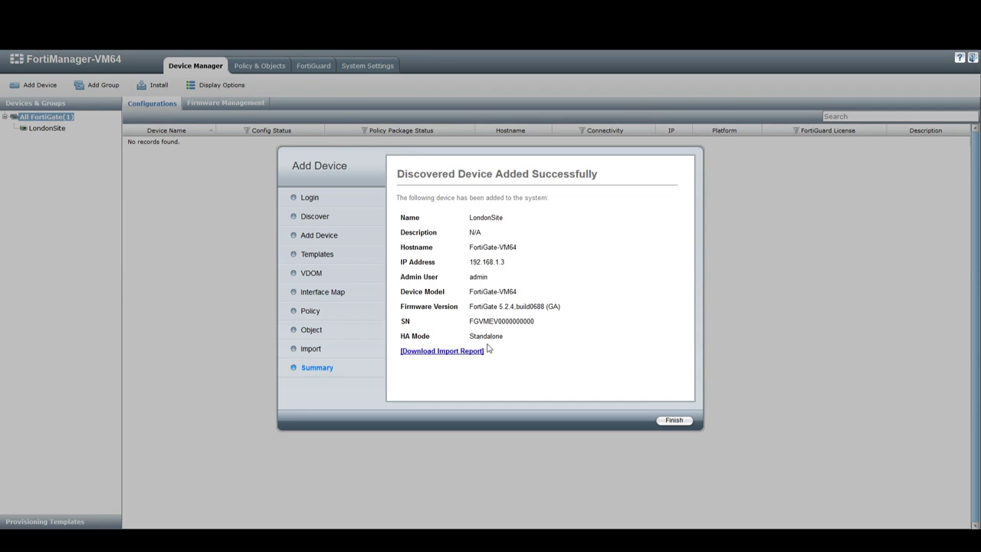
# Download the LondonSite import report and open it in Notepad.
pyautogui.click(419, 353)
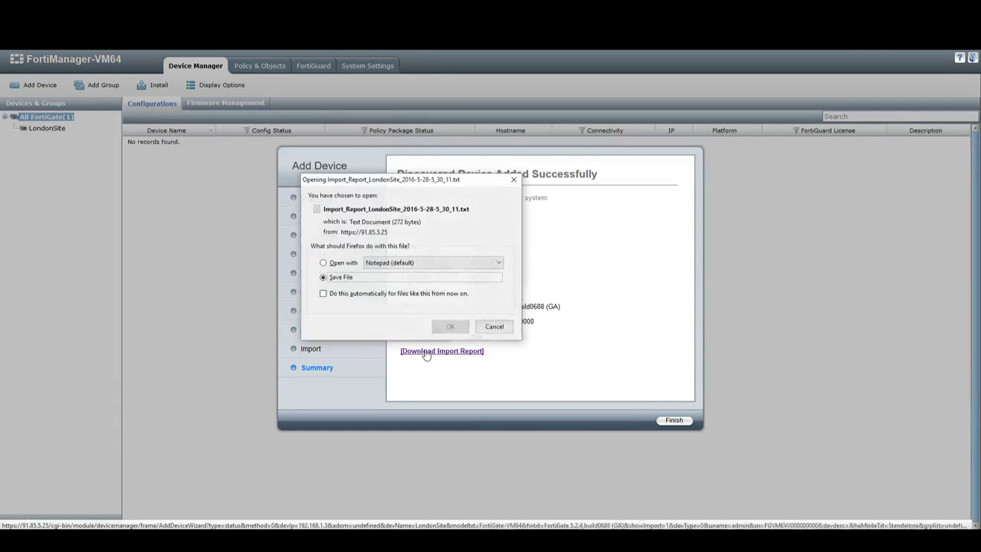
pyautogui.click(343, 263)
pyautogui.click(441, 327)
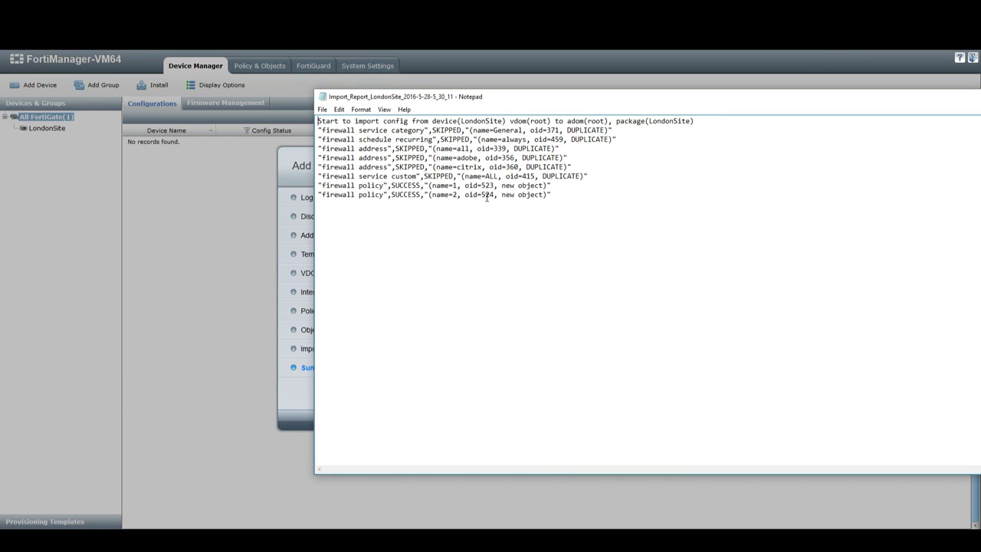
# Review the report's skipped duplicates and two imported policies, minimize it, and finish the wizard.
pyautogui.moveTo(411, 129); pyautogui.dragTo(589, 218)
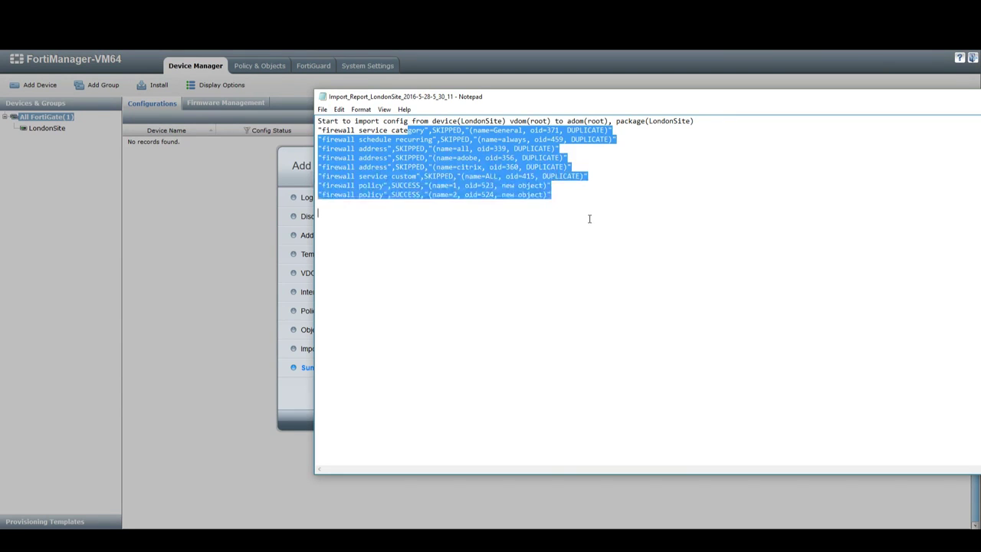
pyautogui.click(589, 219)
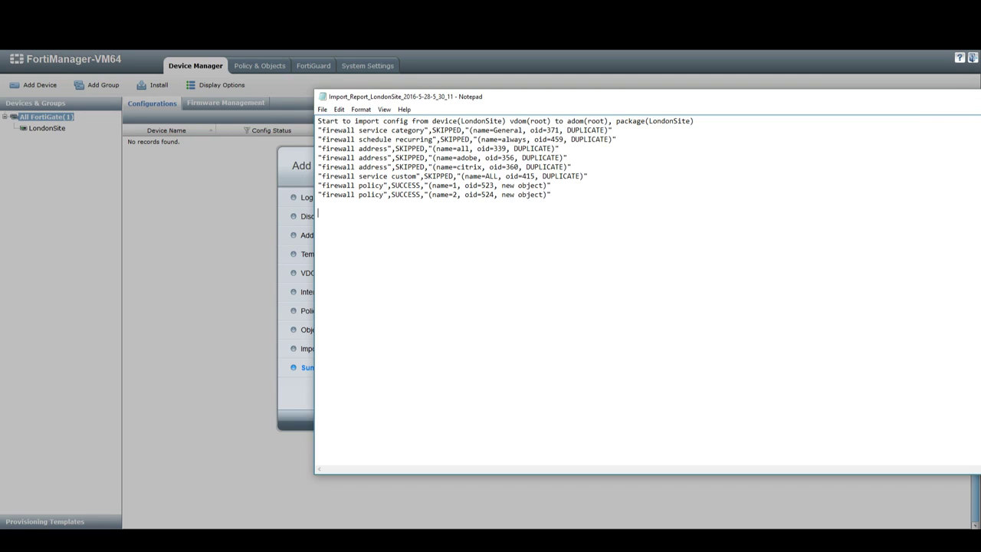
pyautogui.moveTo(980, 292); pyautogui.dragTo(940, 291)
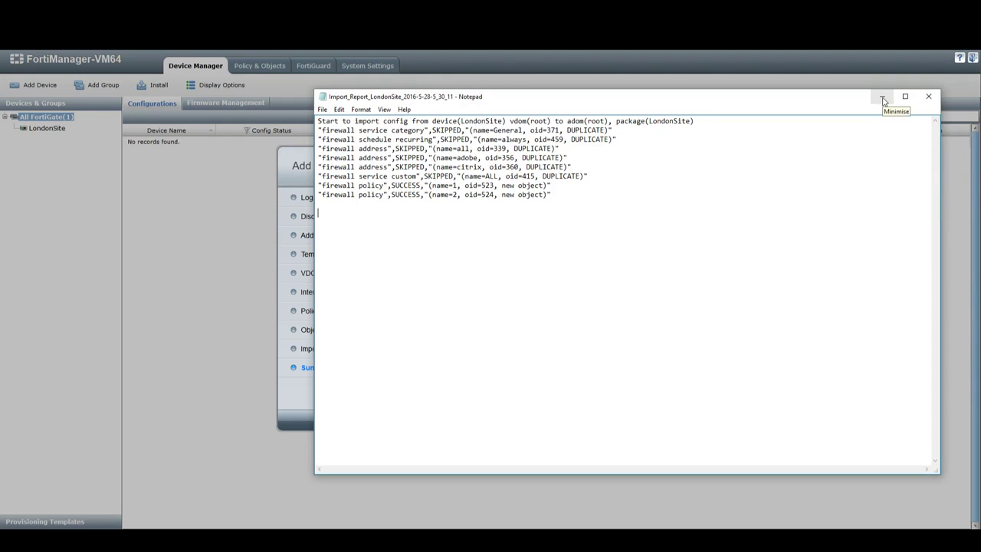
pyautogui.click(883, 99)
pyautogui.click(672, 421)
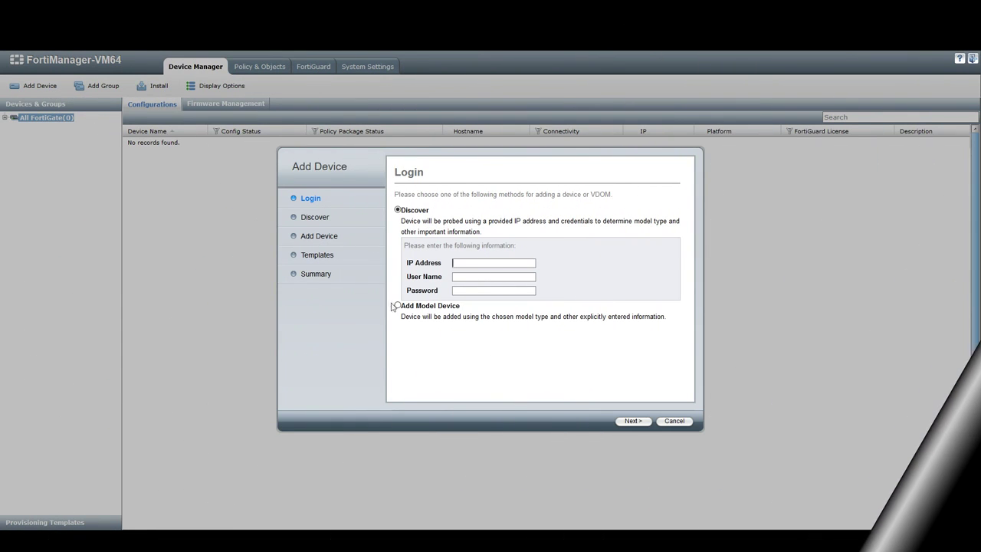
# Start adding a model device and go over its Name and SN fields.
pyautogui.click(398, 305)
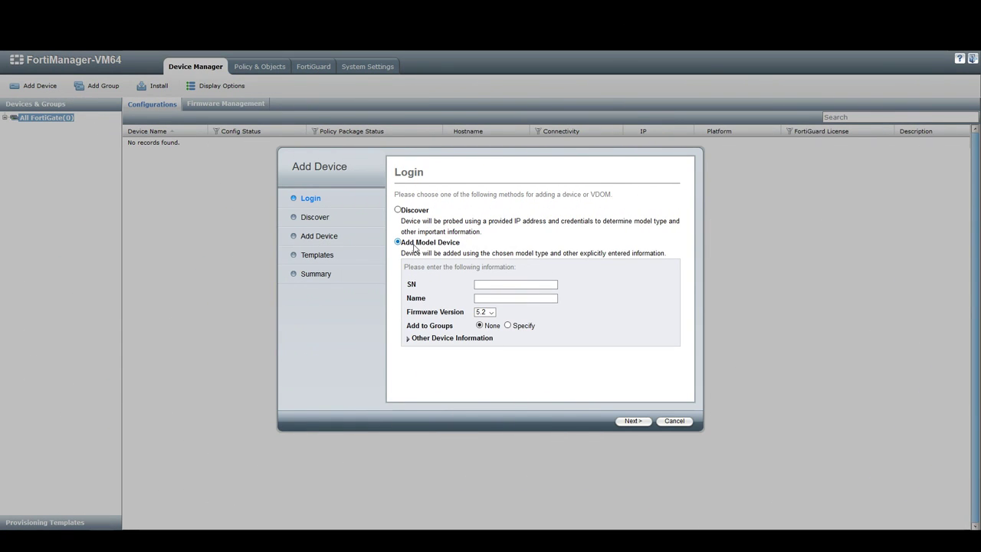
pyautogui.click(506, 295)
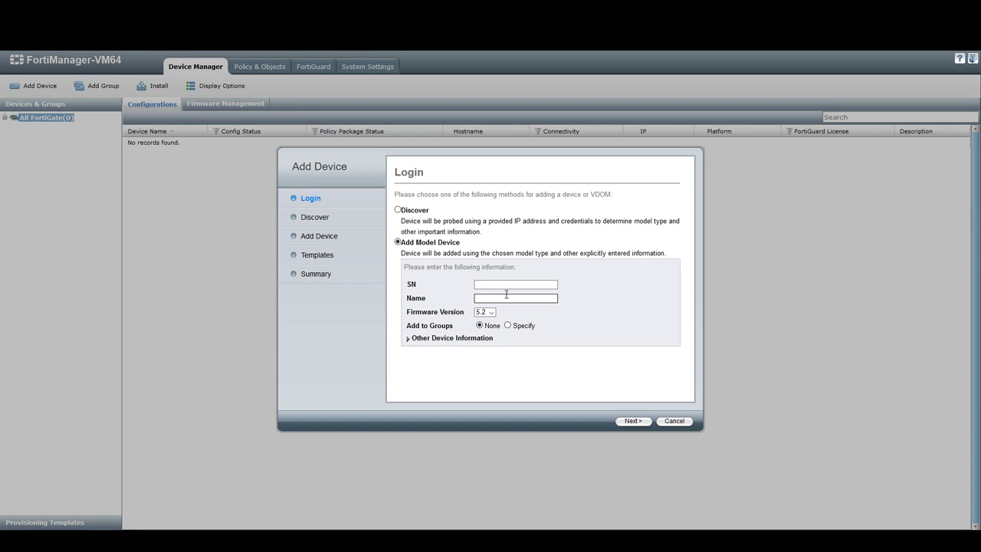
pyautogui.click(496, 284)
pyautogui.moveTo(406, 285); pyautogui.dragTo(420, 288)
pyautogui.moveTo(406, 298); pyautogui.dragTo(429, 302)
# Keep firmware version 5.2 and expand Other Device Information to reach the contact field.
pyautogui.click(491, 312)
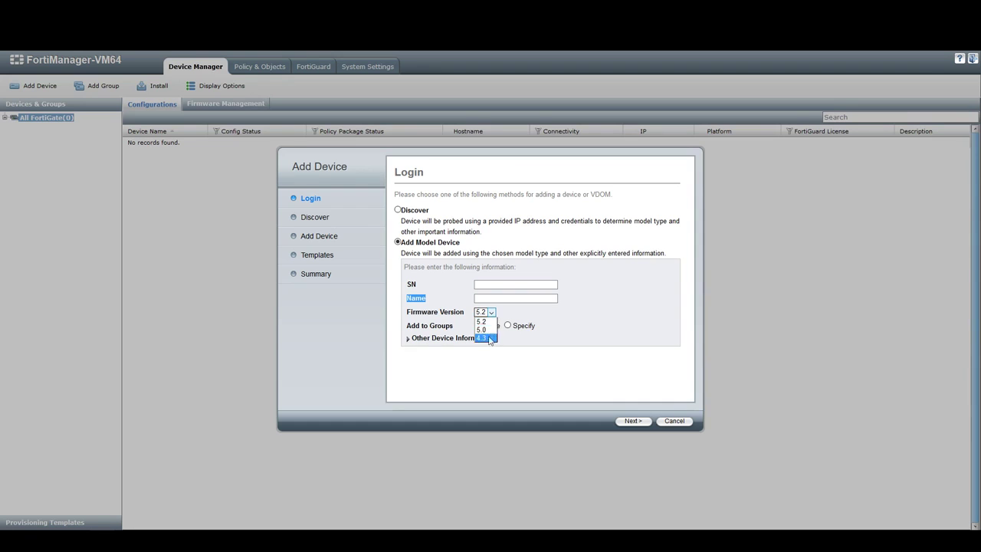
pyautogui.click(493, 321)
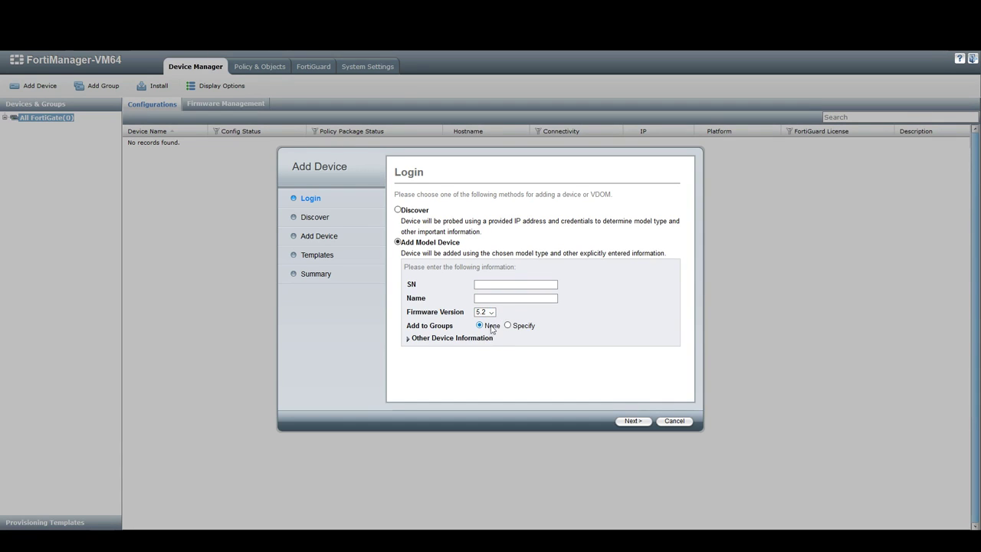
pyautogui.click(407, 339)
pyautogui.scroll(-1, 476, 366)
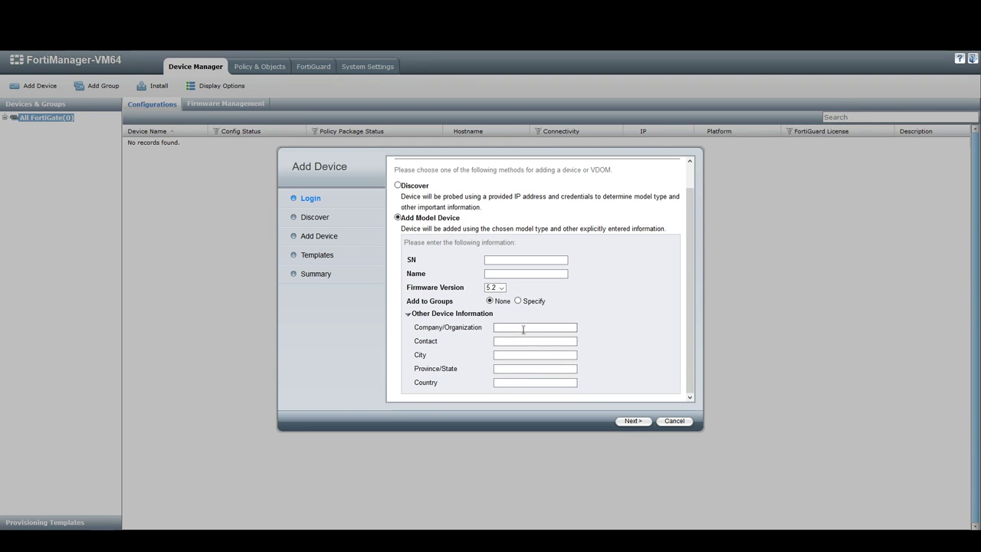
pyautogui.click(514, 338)
pyautogui.scroll(1, 514, 341)
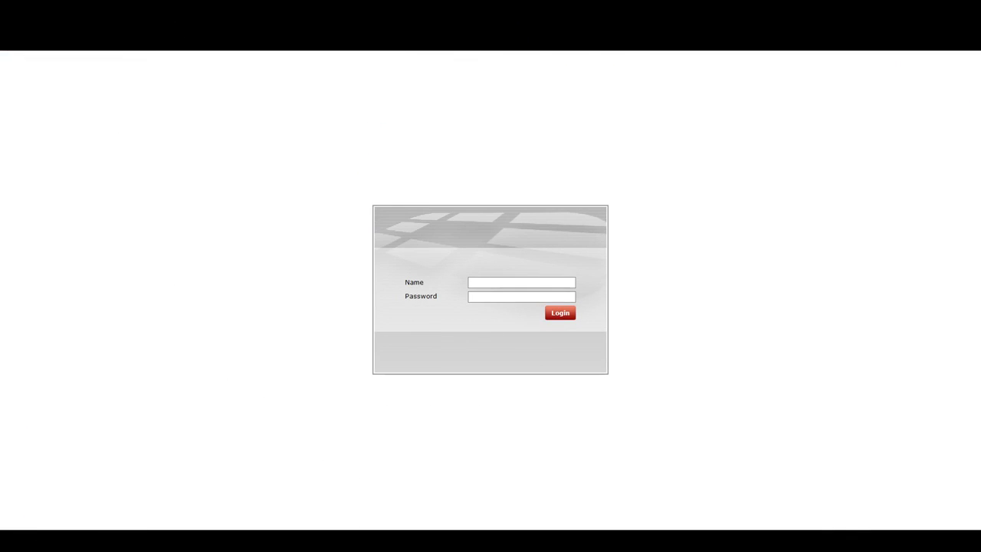
# Log in to FortiGate as admin, skip the licence reminder, and expand the Admin settings group.
pyautogui.click(548, 286)
pyautogui.write('admin')
pyautogui.press('Return')
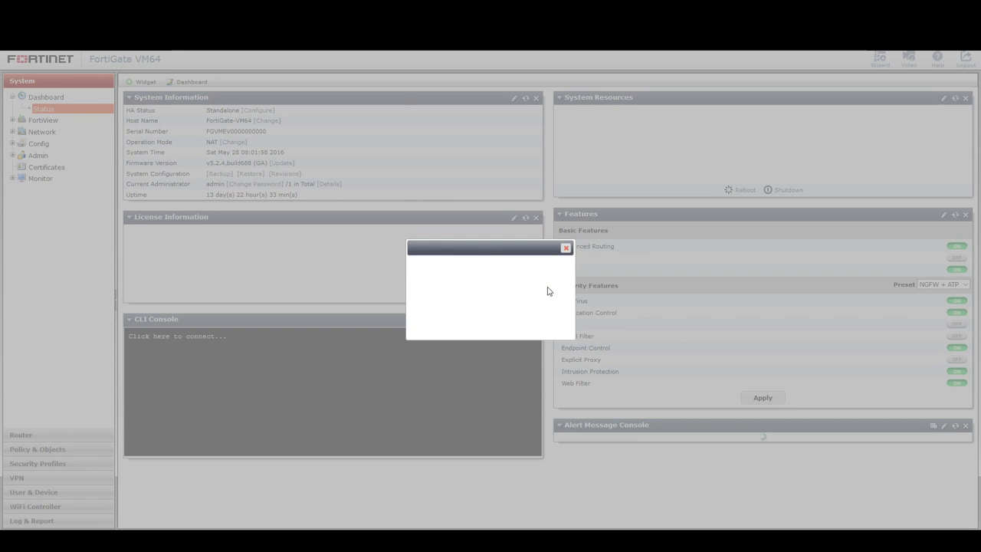
pyautogui.click(543, 336)
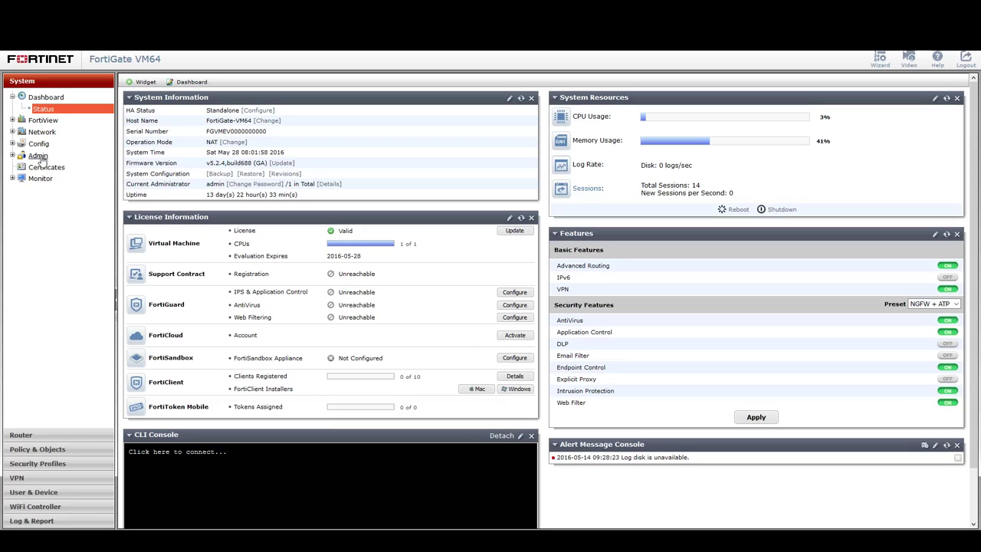
pyautogui.click(13, 155)
# Set Central Management to FortiManager at 192.168.1.1 and send the management request.
pyautogui.click(45, 190)
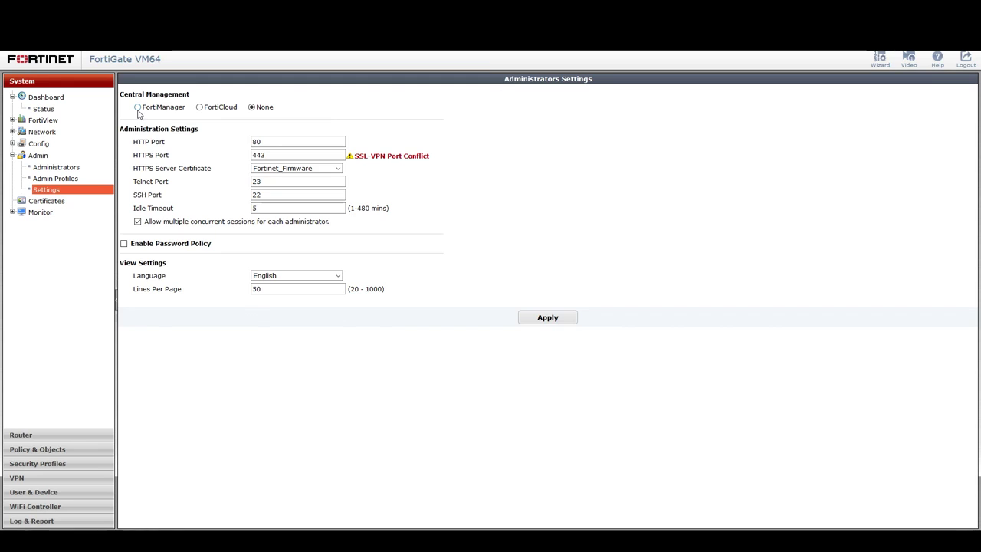
pyautogui.click(138, 108)
pyautogui.moveTo(300, 121); pyautogui.dragTo(222, 129)
pyautogui.click(368, 124)
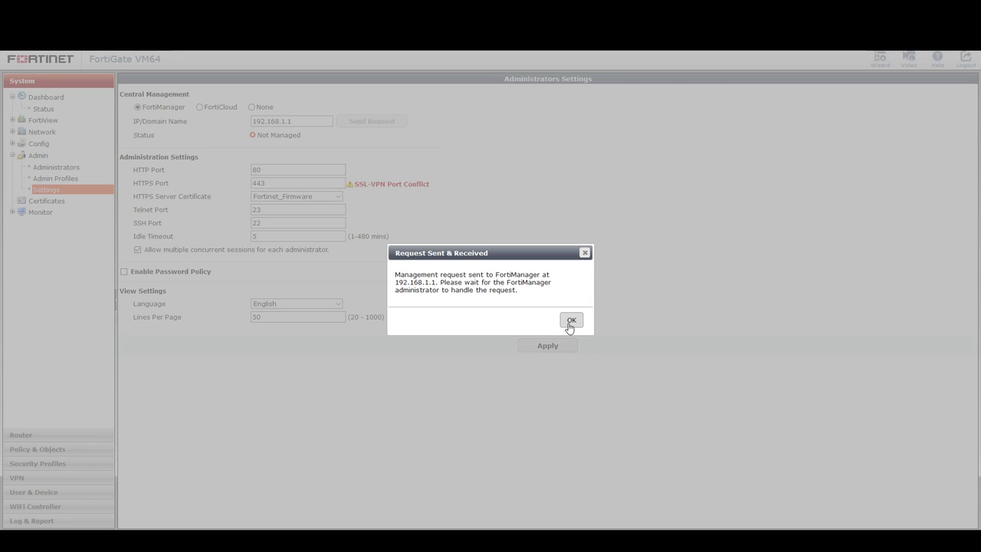
pyautogui.click(569, 325)
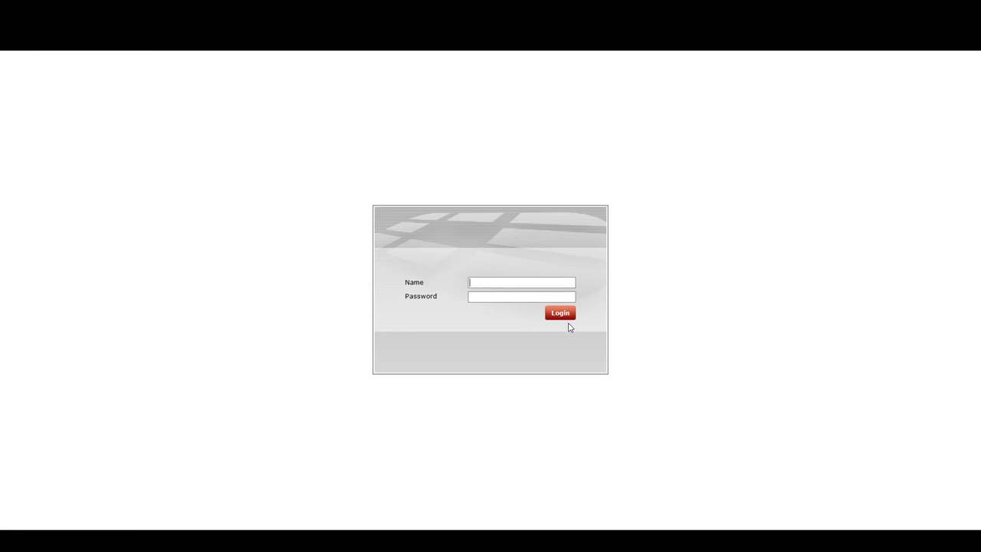
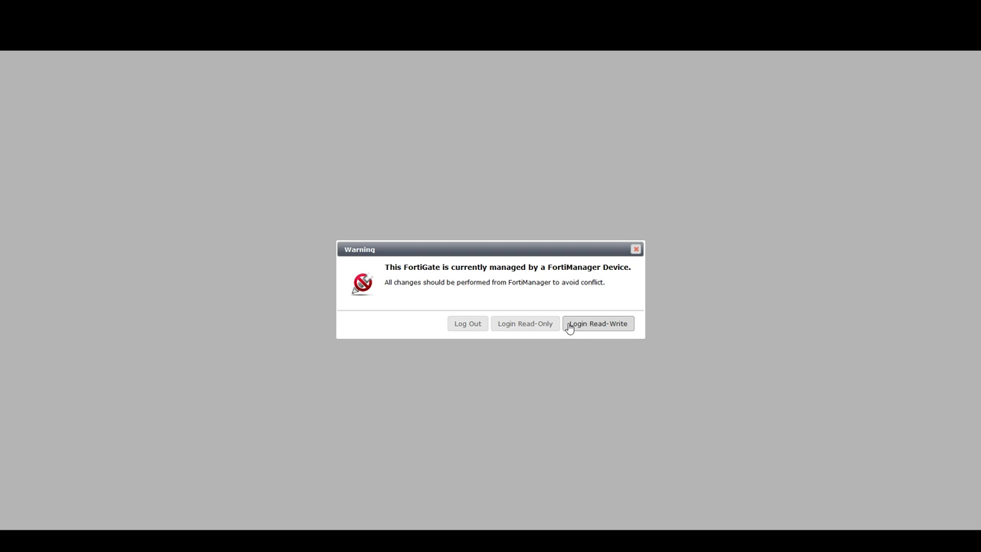
# Log in to the managed FortiGate with Read-Write access and choose Remind Later for the evaluation licence.
pyautogui.click(538, 325)
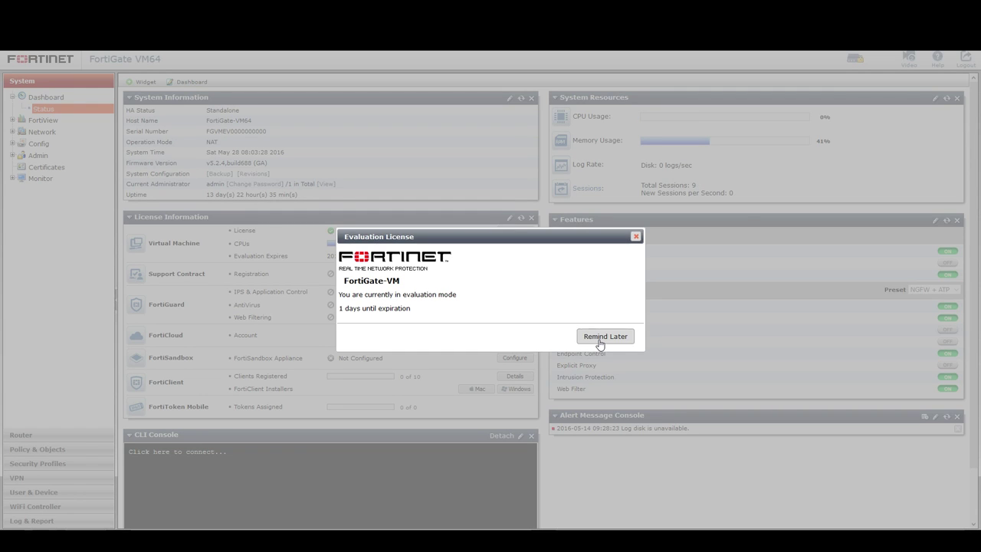
pyautogui.click(601, 337)
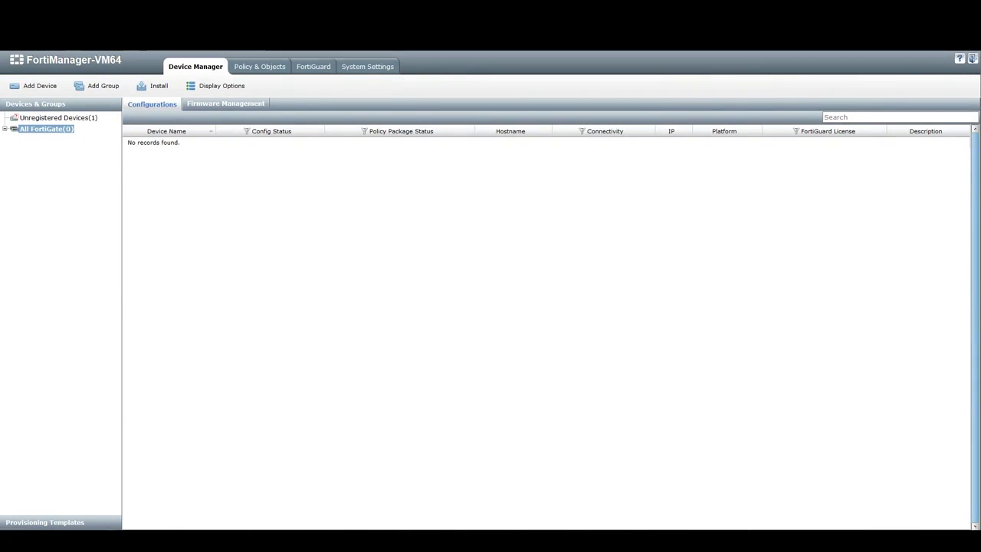
# Under Unregistered Devices, choose Add on the FortiGate-VM64 unit connecting from 192.168.1.3.
pyautogui.click(44, 119)
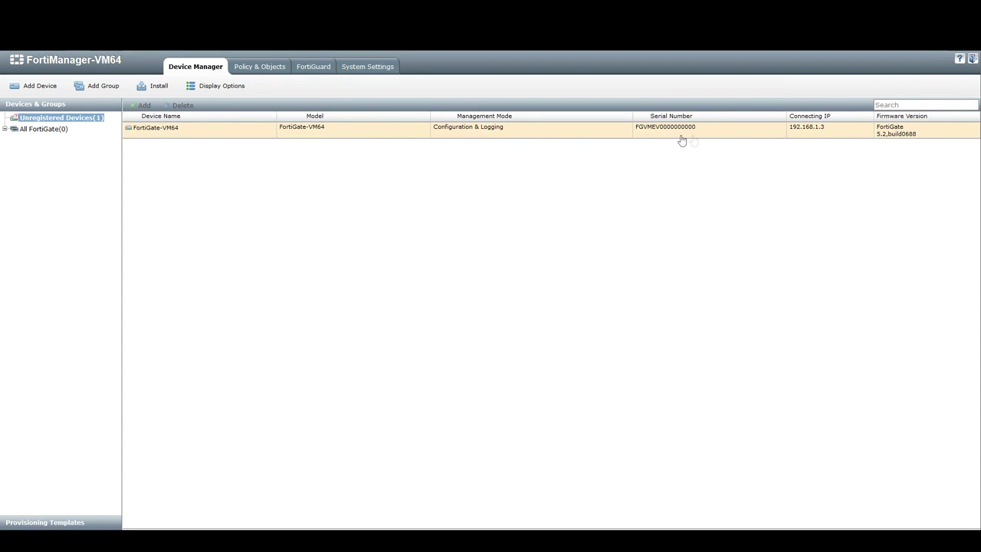
pyautogui.click(238, 138)
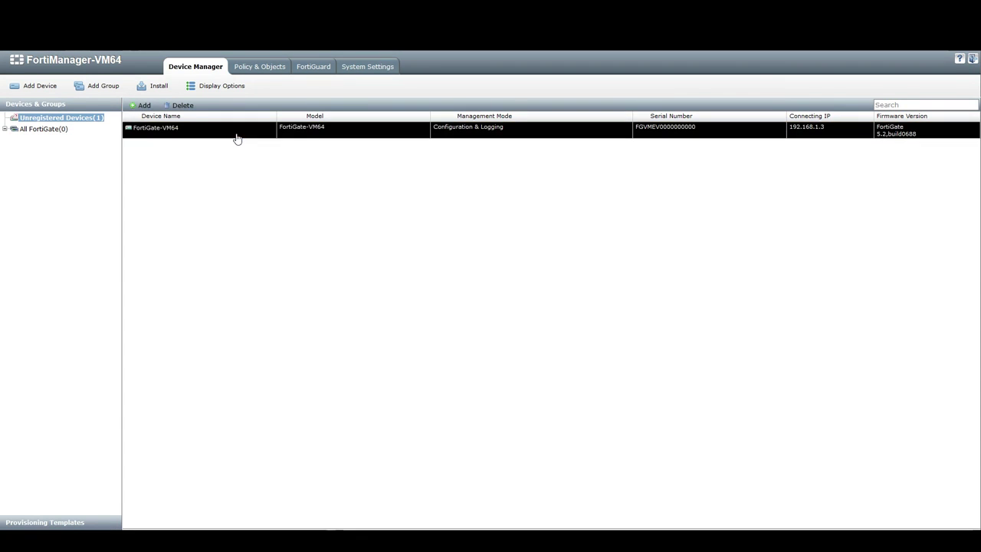
pyautogui.rightClick(236, 137)
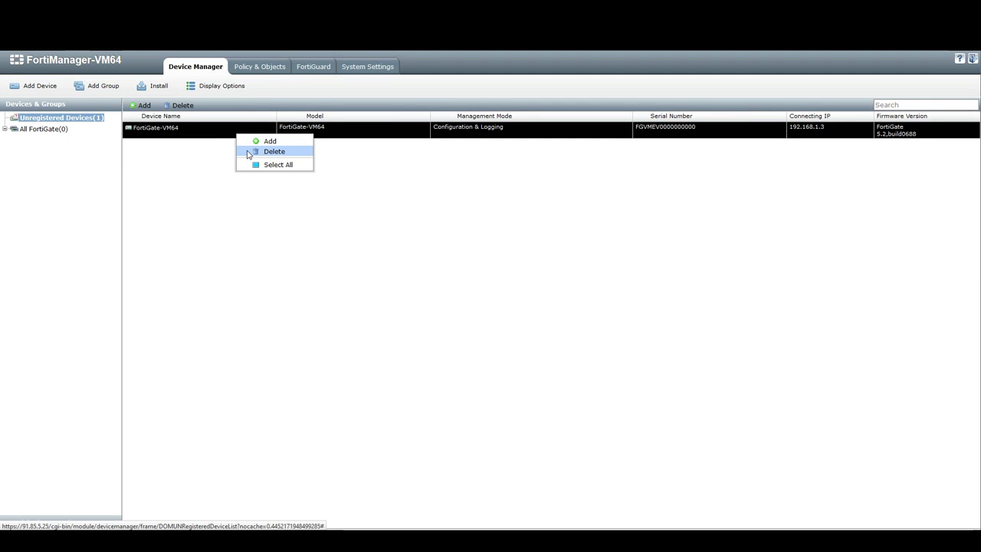
pyautogui.click(250, 143)
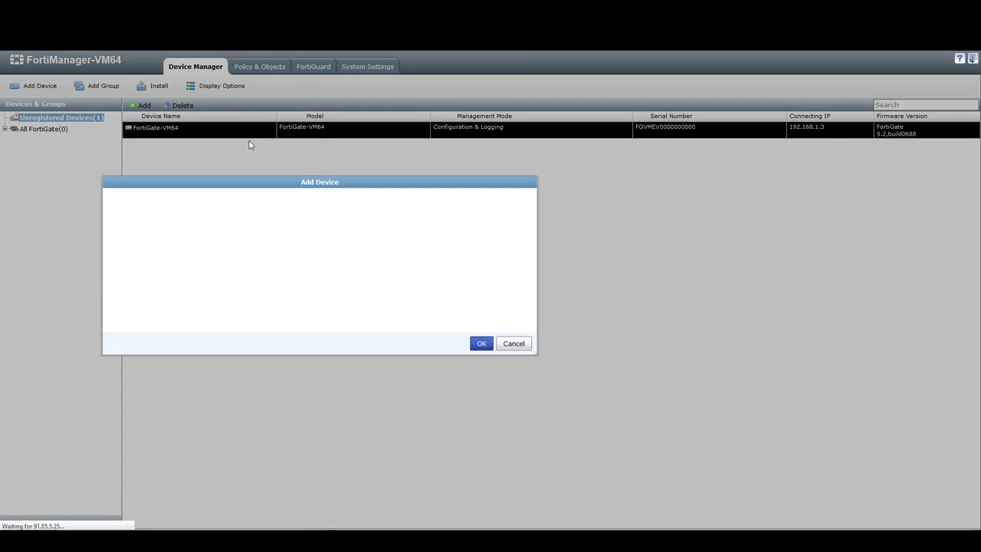
# Register FortiGate-VM64 with the admin password, keep its name, then select it under All FortiGate.
pyautogui.click(448, 239)
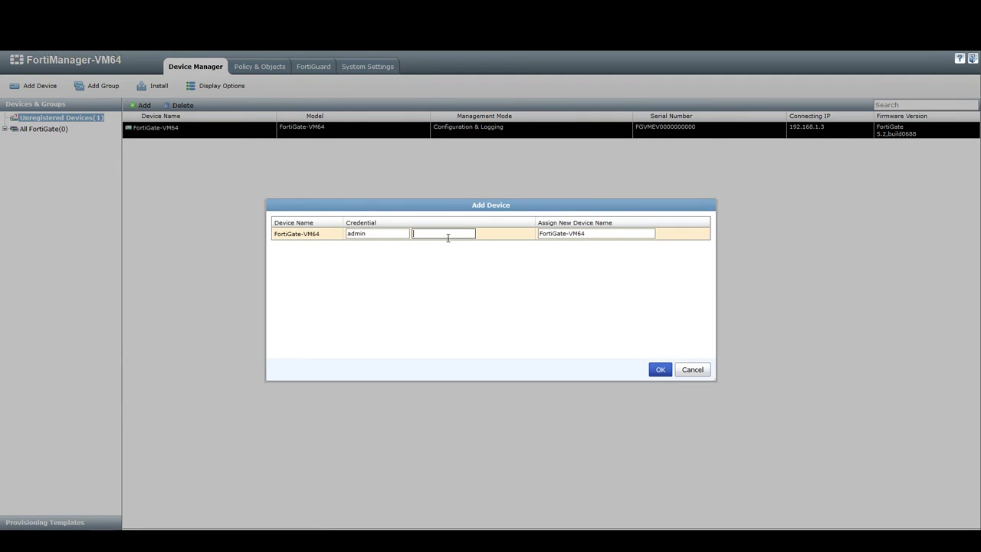
pyautogui.click(541, 233)
pyautogui.click(657, 376)
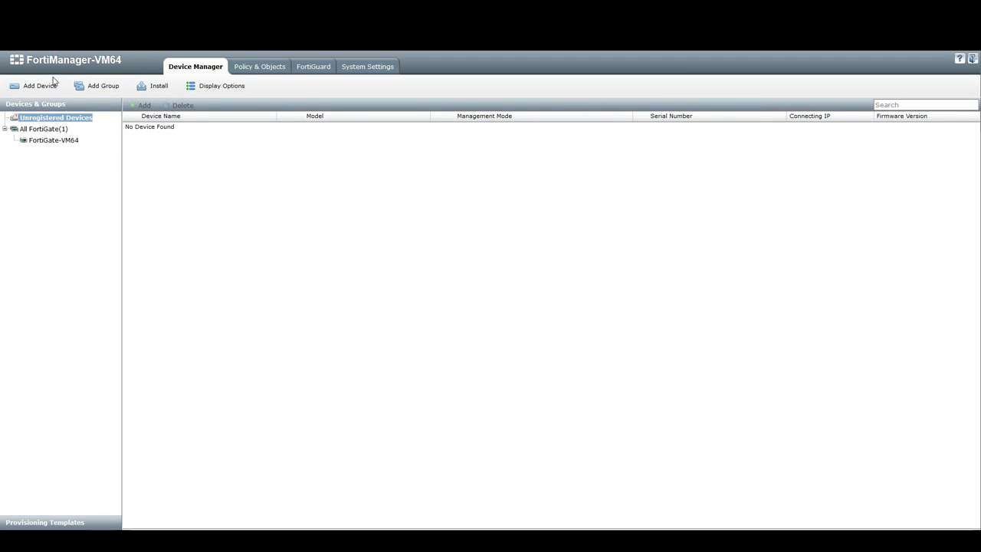
pyautogui.click(34, 141)
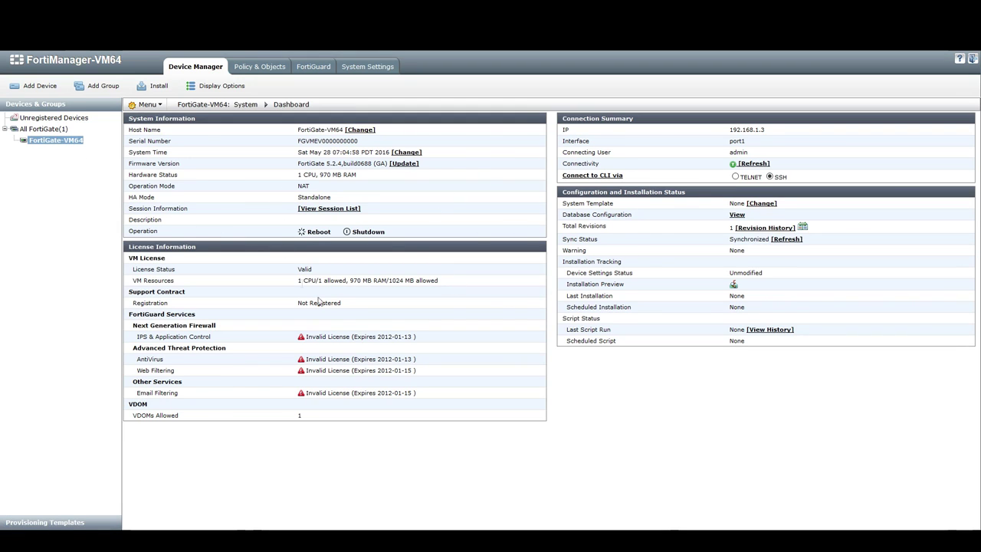
# Open and close the Menu dropdown on FortiGate-VM64's System Dashboard, which shows Synchronized.
pyautogui.click(147, 104)
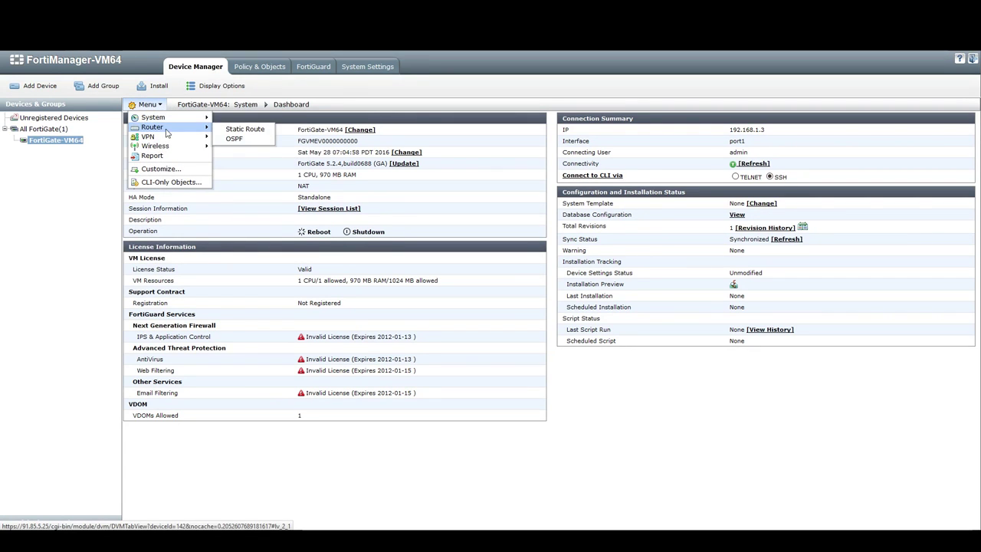
pyautogui.click(52, 233)
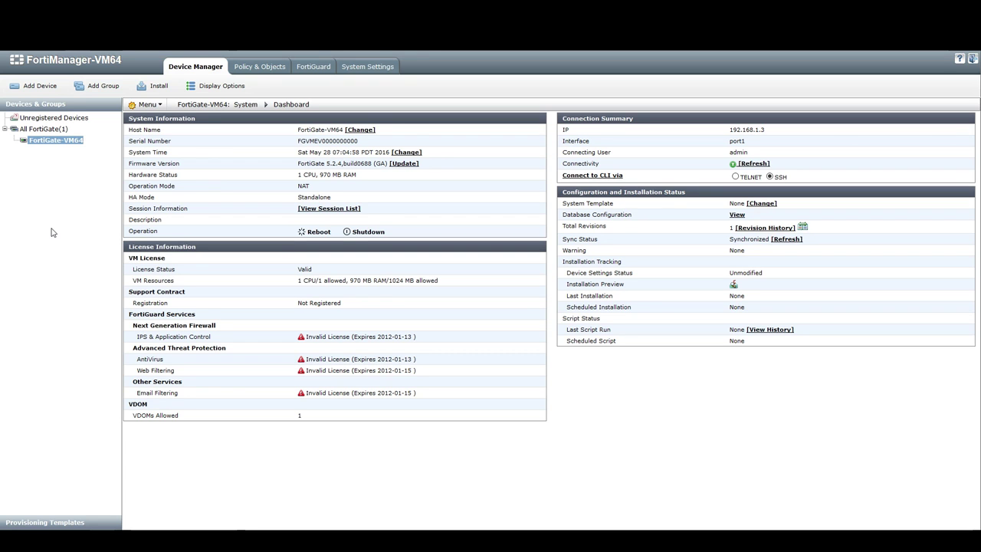